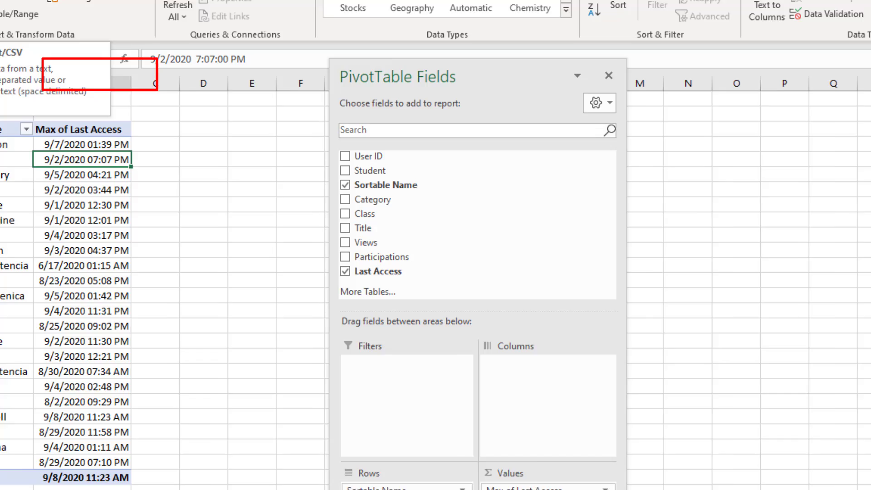
Import EMT1689-TextData.csv from Text/CSV and send it to the Power Query Editor for transforming.
{"action": "left_click", "coordinate": [112, 84]}
{"action": "left_click", "coordinate": [231, 99]}
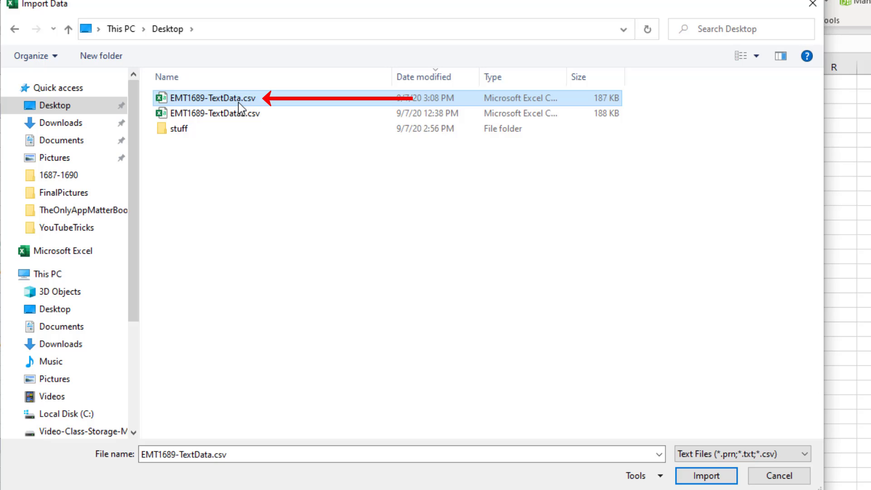
{"action": "left_click", "coordinate": [714, 477]}
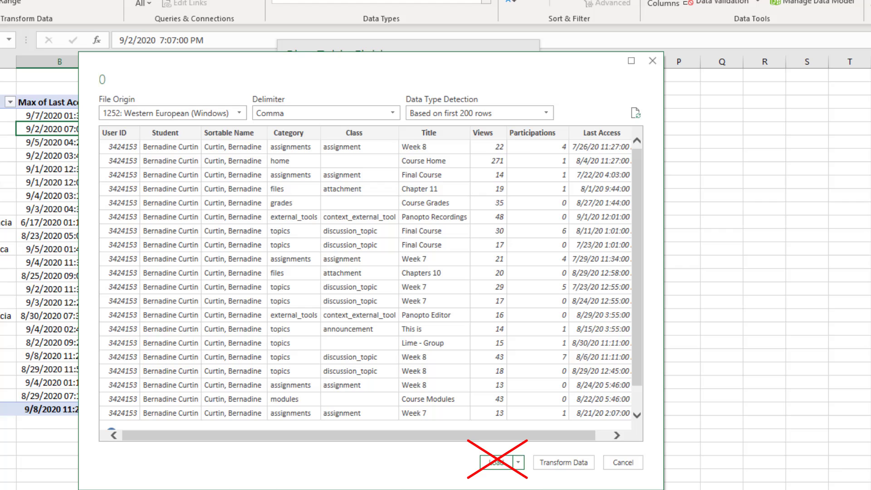
{"action": "left_click", "coordinate": [571, 466]}
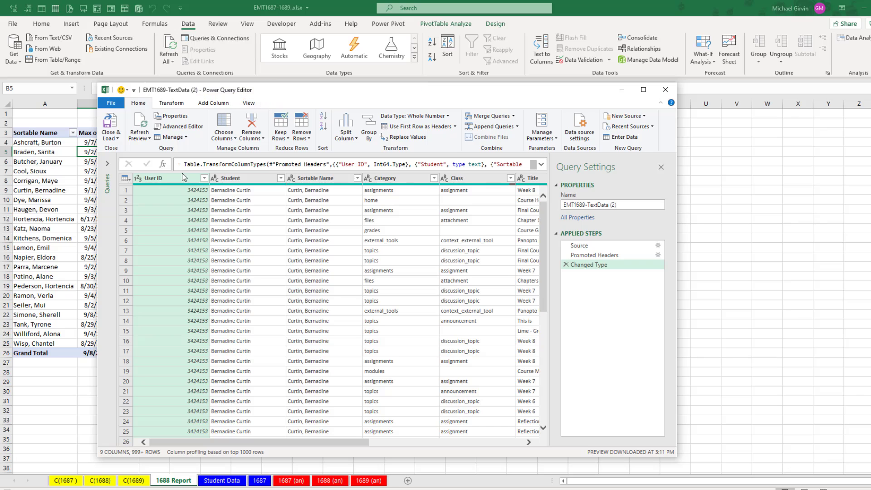
{"action": "scroll", "coordinate": [459, 190], "scroll_direction": "right", "scroll_amount": 10}
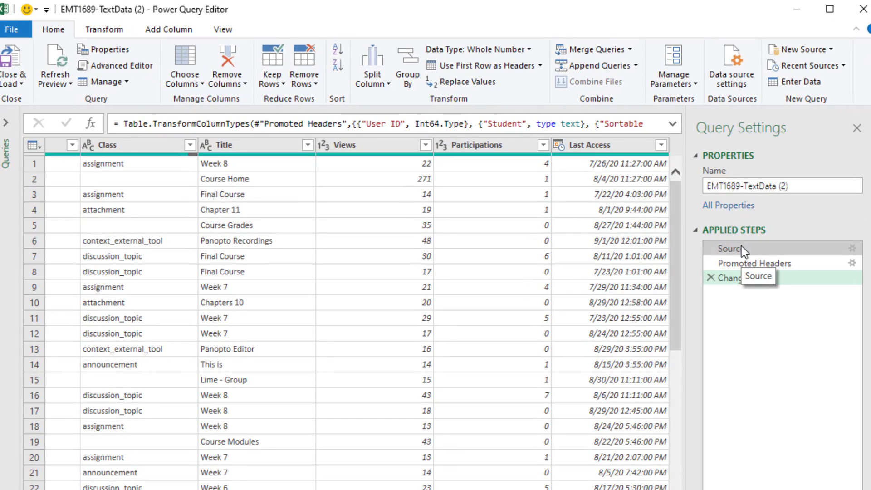
{"action": "left_click", "coordinate": [741, 248]}
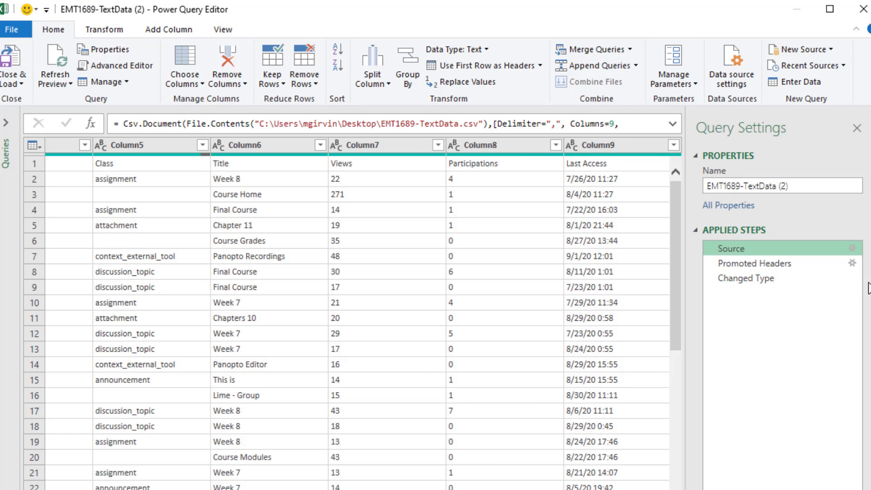
{"action": "left_click", "coordinate": [852, 248]}
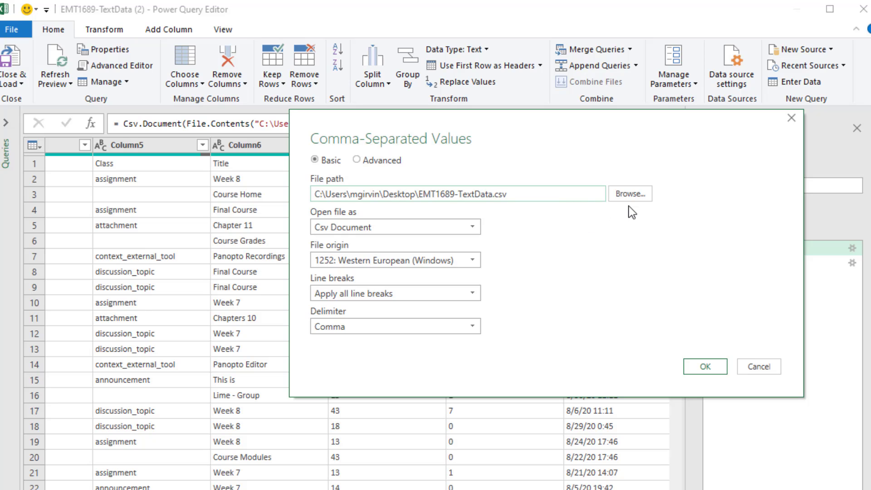
{"action": "left_click", "coordinate": [721, 369]}
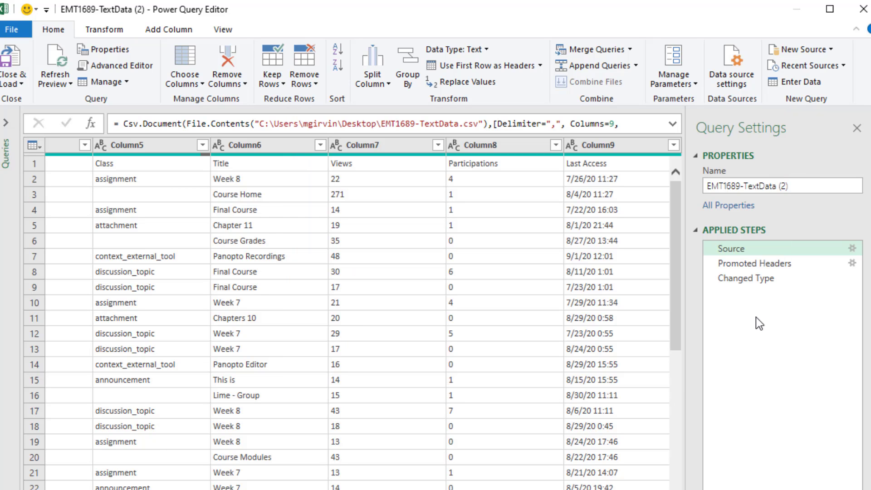
{"action": "left_click", "coordinate": [755, 267]}
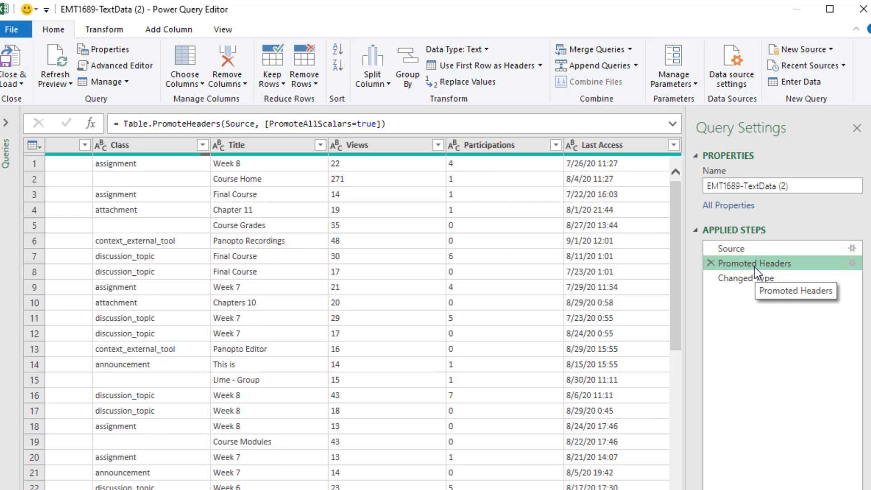
{"action": "left_click", "coordinate": [748, 281]}
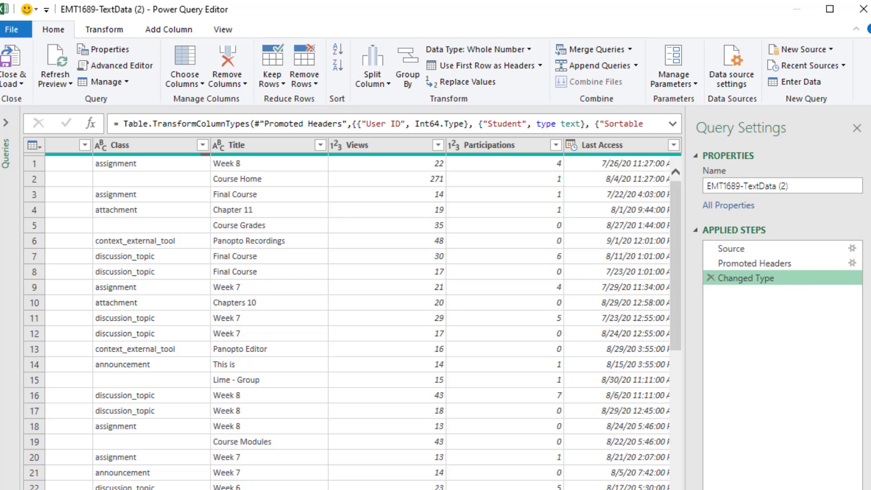
{"action": "left_click", "coordinate": [55, 148]}
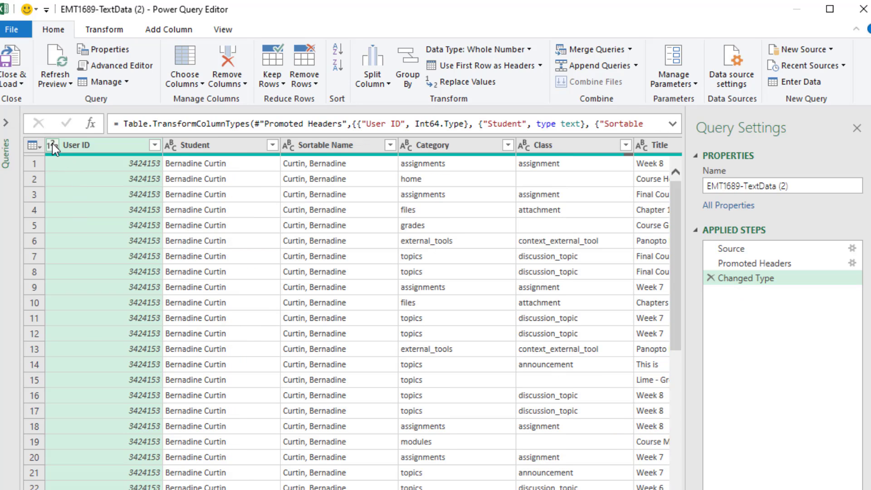
{"action": "left_click", "coordinate": [52, 145]}
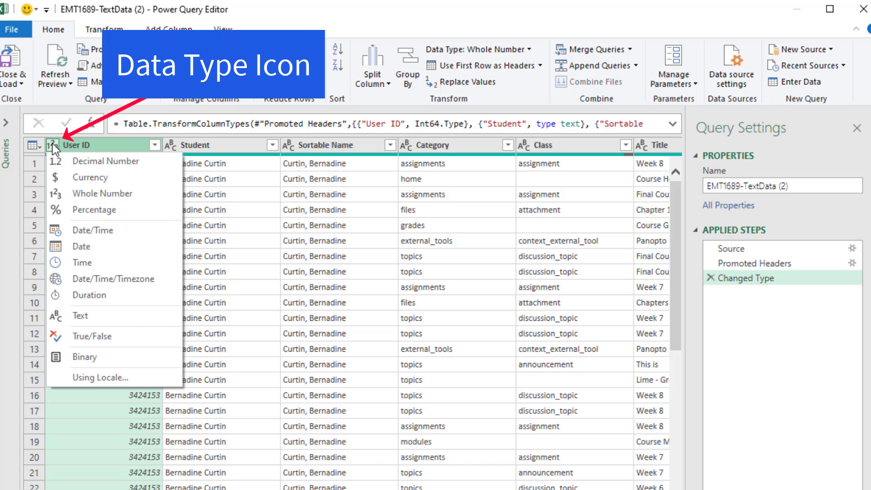
{"action": "left_click", "coordinate": [234, 147]}
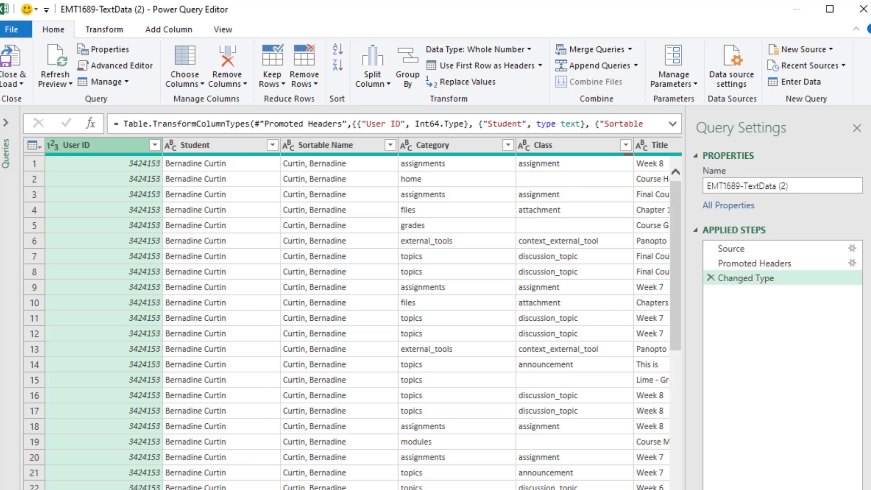
{"action": "scroll", "coordinate": [357, 313], "scroll_direction": "right", "scroll_amount": 5}
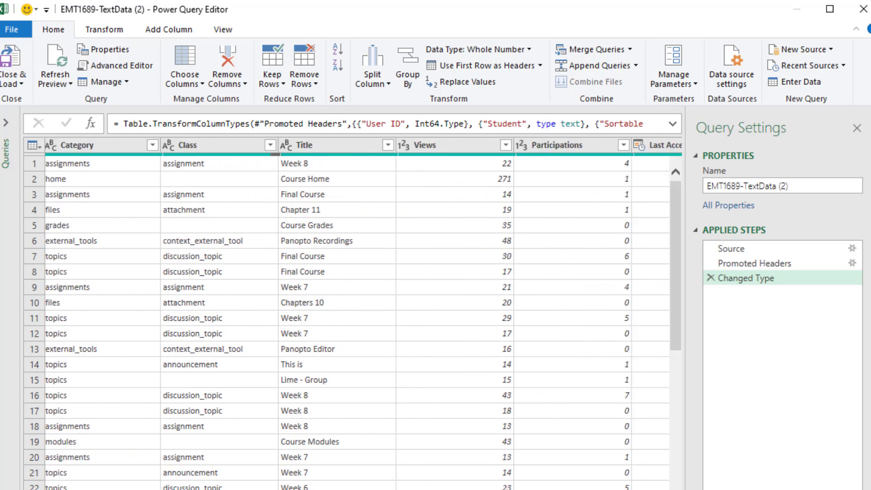
{"action": "scroll", "coordinate": [623, 379], "scroll_direction": "right", "scroll_amount": 3}
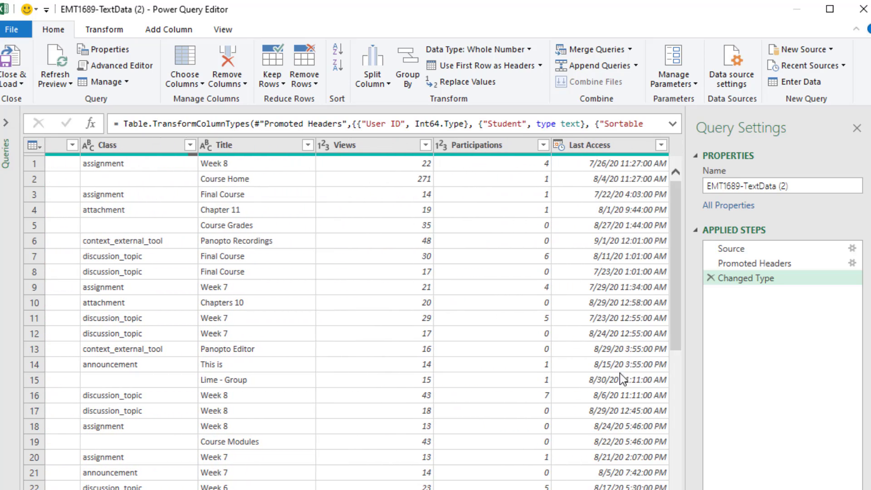
{"action": "left_click", "coordinate": [558, 145]}
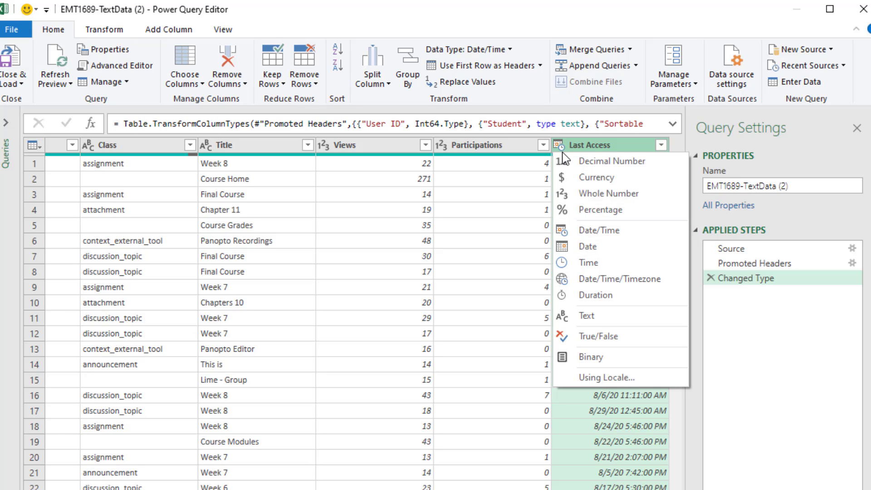
{"action": "key", "text": "Escape"}
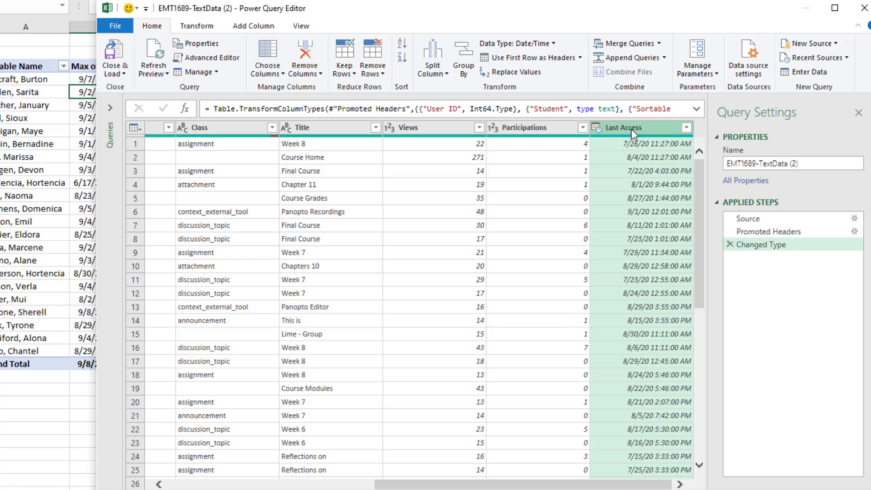
Select Last Access and Sortable Name together and remove all other columns.
{"action": "left_click_drag", "start_coordinate": [492, 485], "coordinate": [286, 485]}
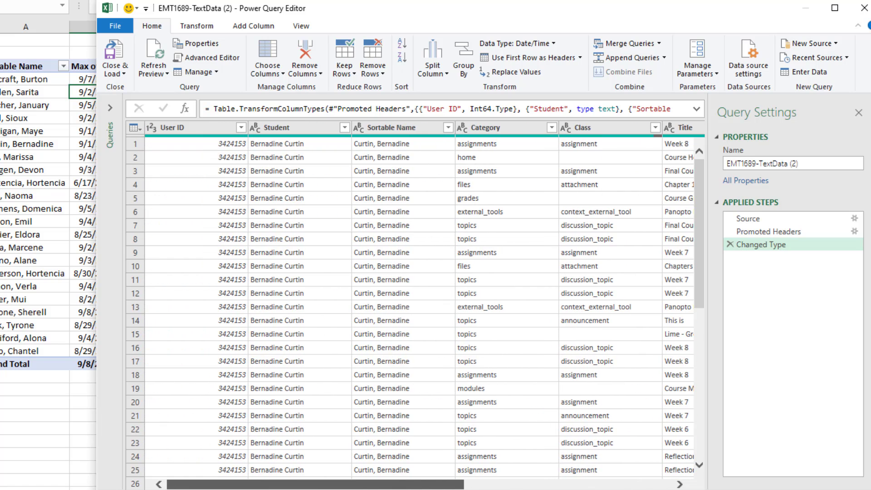
{"action": "key", "text": "ctrl"}
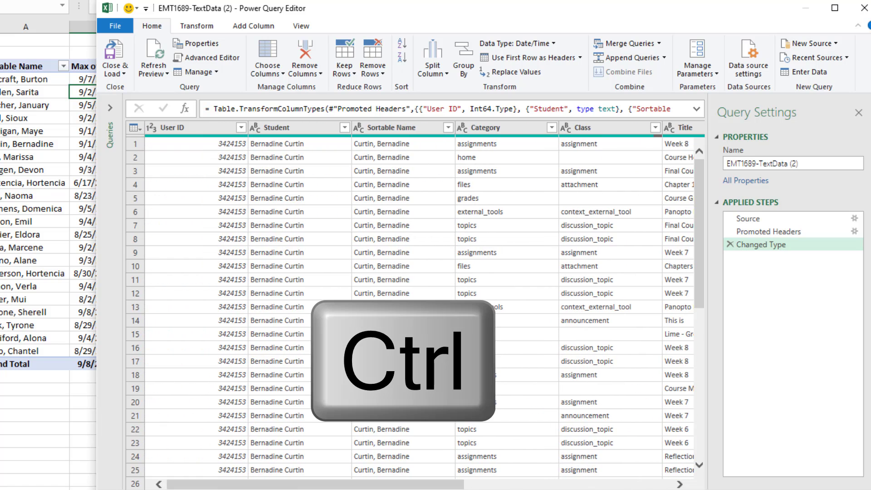
{"action": "left_click", "coordinate": [393, 131], "text": "ctrl"}
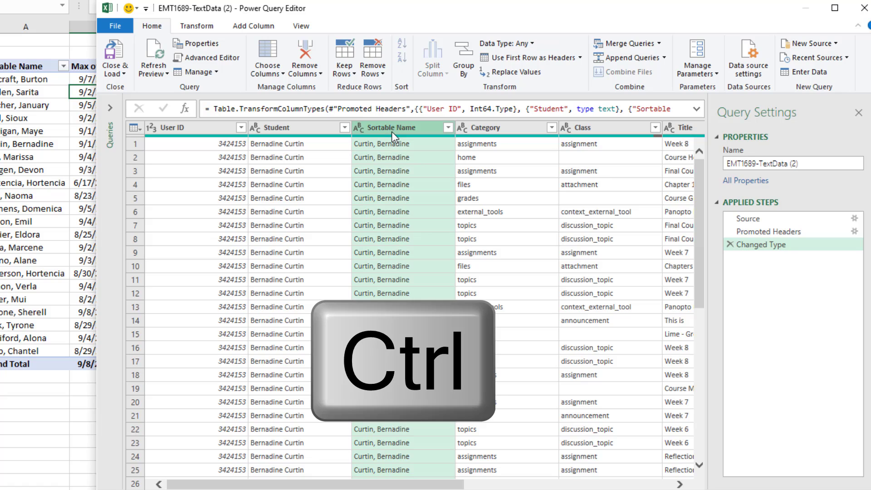
{"action": "right_click", "coordinate": [391, 132]}
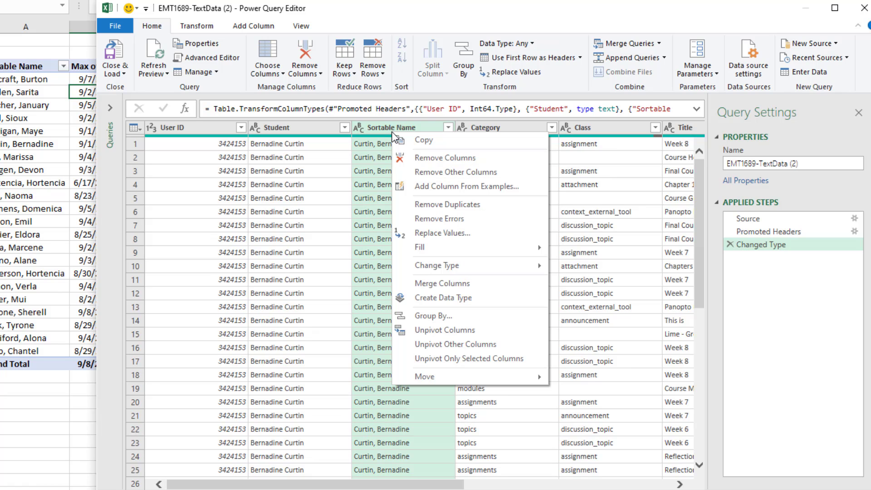
{"action": "left_click", "coordinate": [423, 176]}
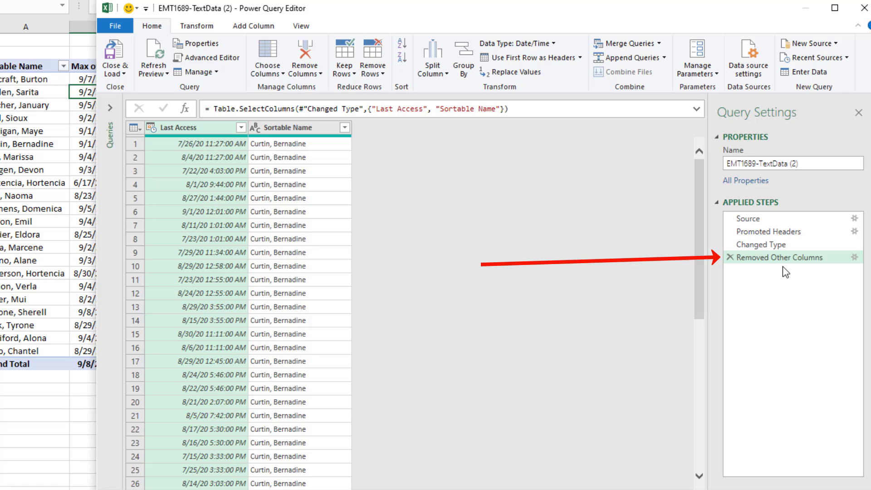
{"action": "left_click", "coordinate": [312, 132]}
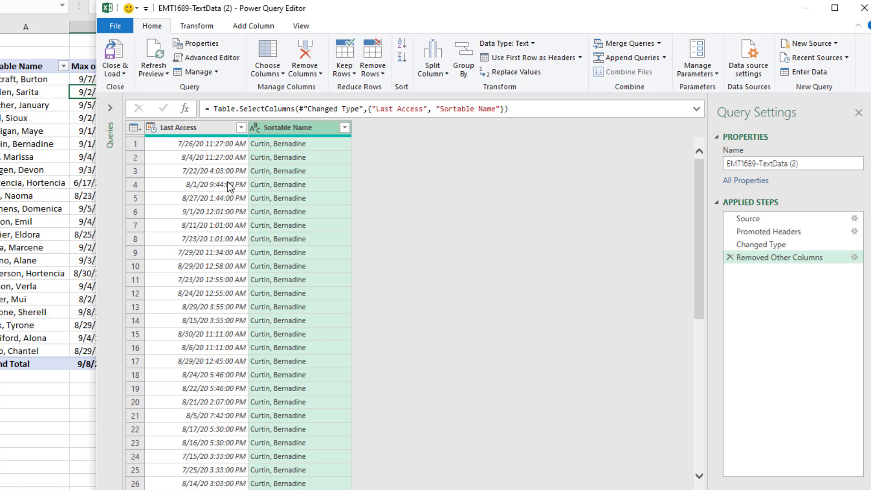
Group by Sortable Name into a new Last Access Date Time column using Max of Last Access.
{"action": "right_click", "coordinate": [299, 132]}
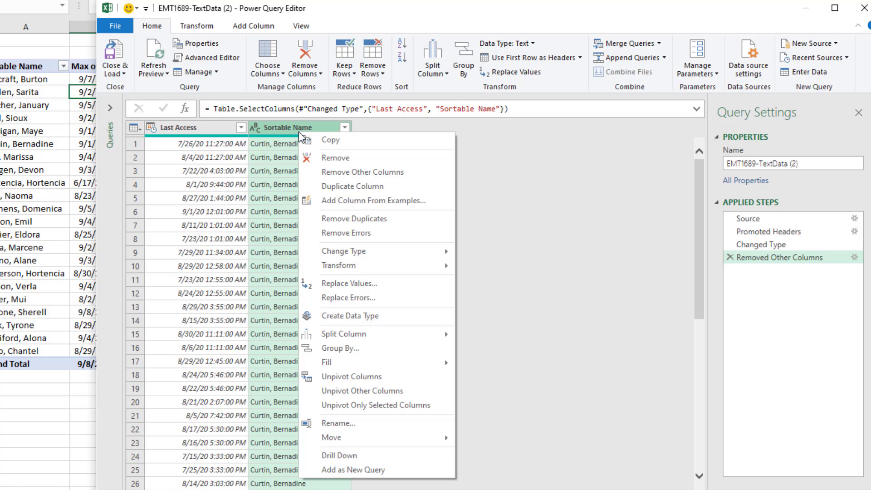
{"action": "left_click", "coordinate": [377, 353]}
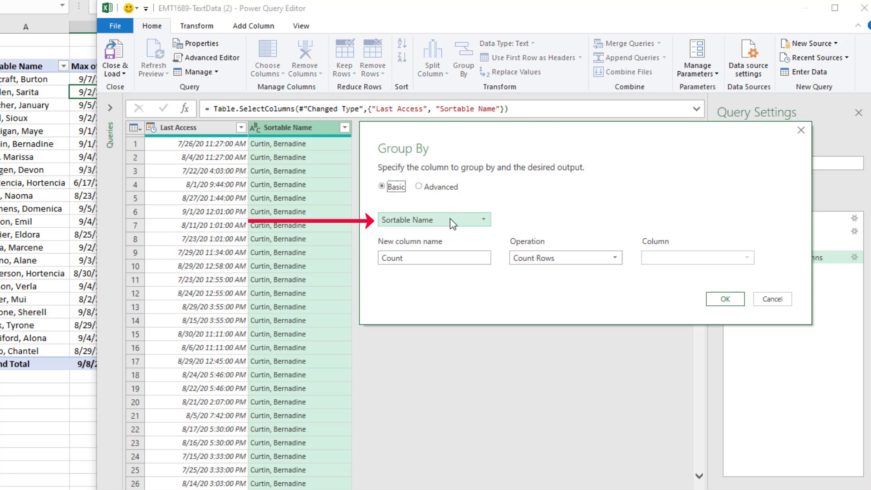
{"action": "double_click", "coordinate": [420, 262]}
{"action": "type", "text": "Last Access Da"}
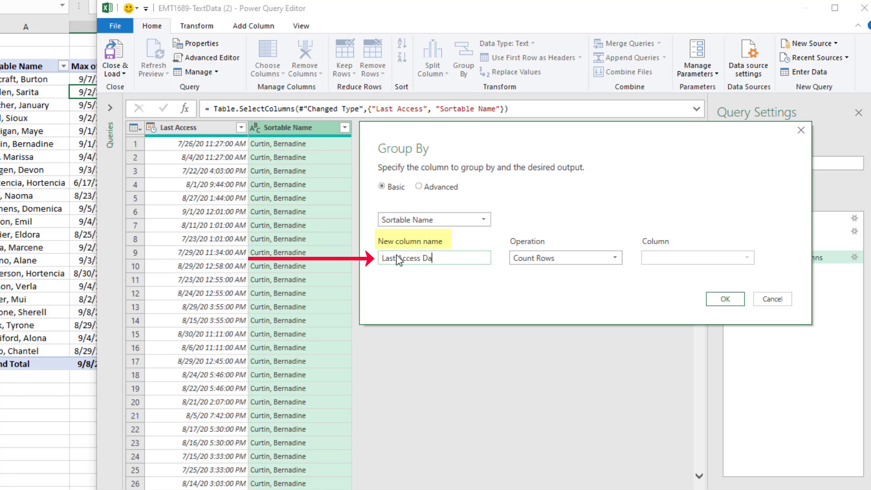
{"action": "type", "text": "te Time"}
{"action": "left_click", "coordinate": [551, 257]}
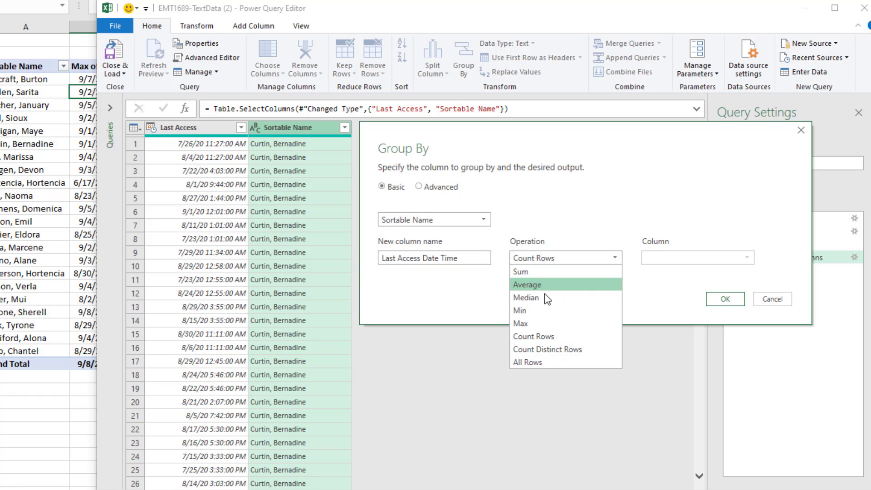
{"action": "left_click", "coordinate": [542, 323]}
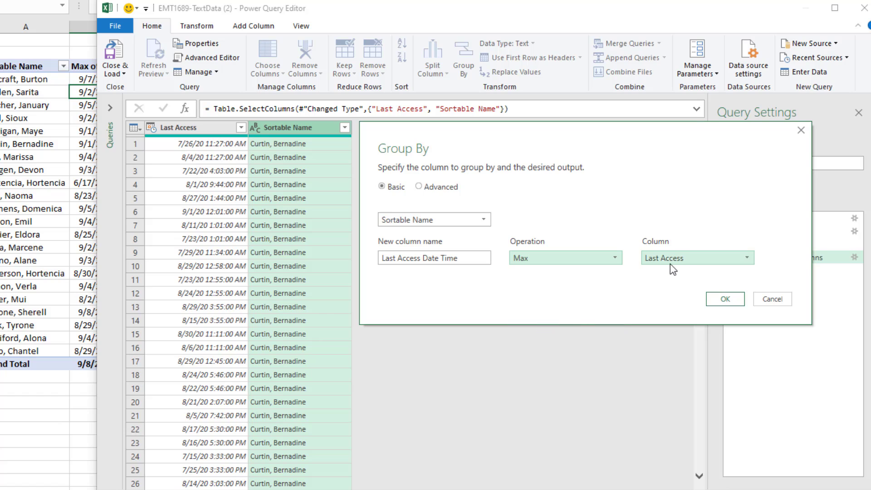
{"action": "left_click", "coordinate": [681, 257]}
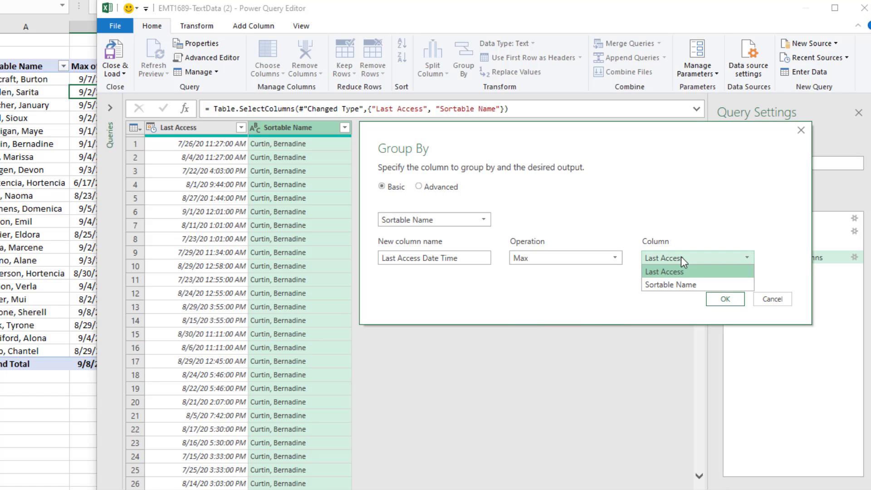
{"action": "left_click", "coordinate": [682, 276]}
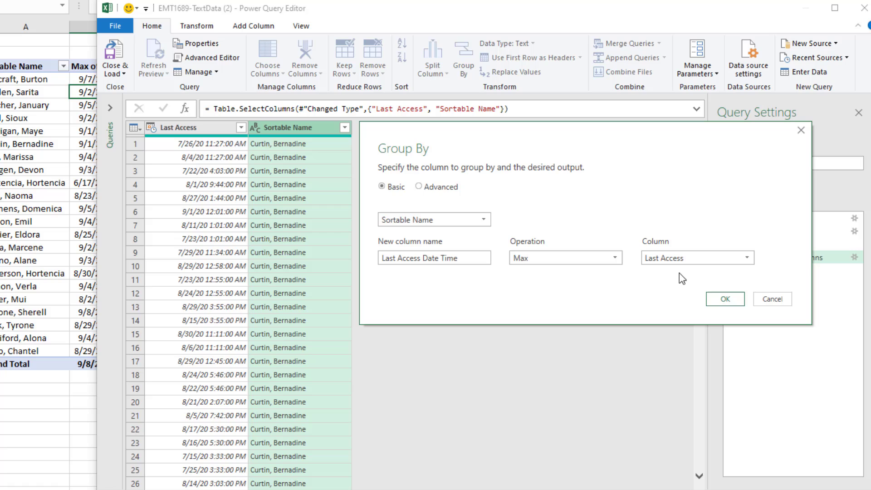
{"action": "left_click", "coordinate": [725, 299]}
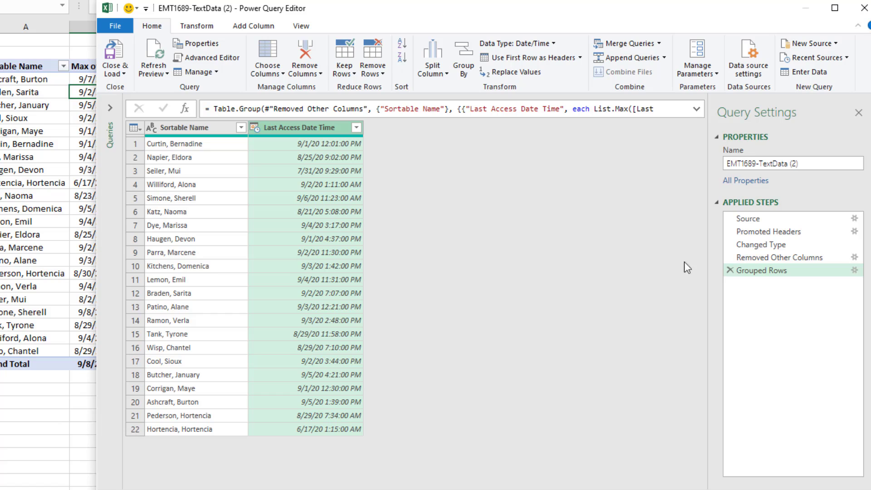
{"action": "left_click_drag", "start_coordinate": [778, 257], "coordinate": [805, 261]}
Use Close & Load To to load the query as a Table on a New worksheet.
{"action": "left_click", "coordinate": [127, 77]}
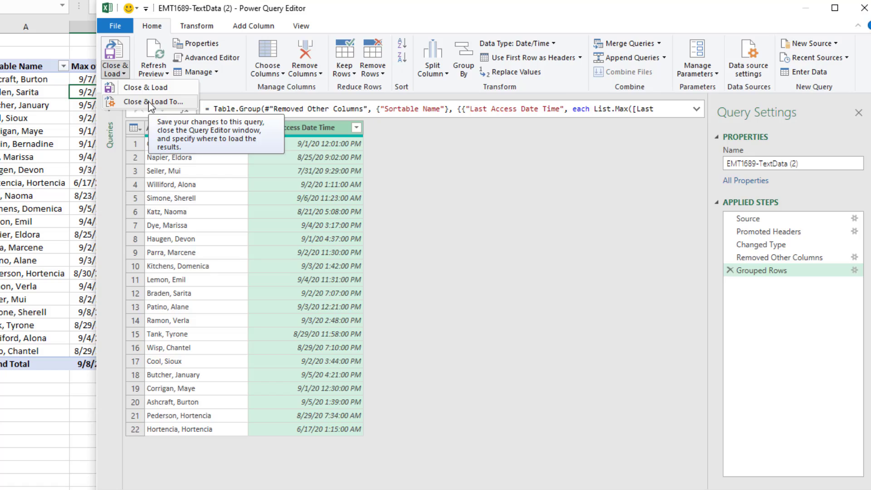
{"action": "left_click", "coordinate": [148, 102]}
{"action": "left_click", "coordinate": [410, 257]}
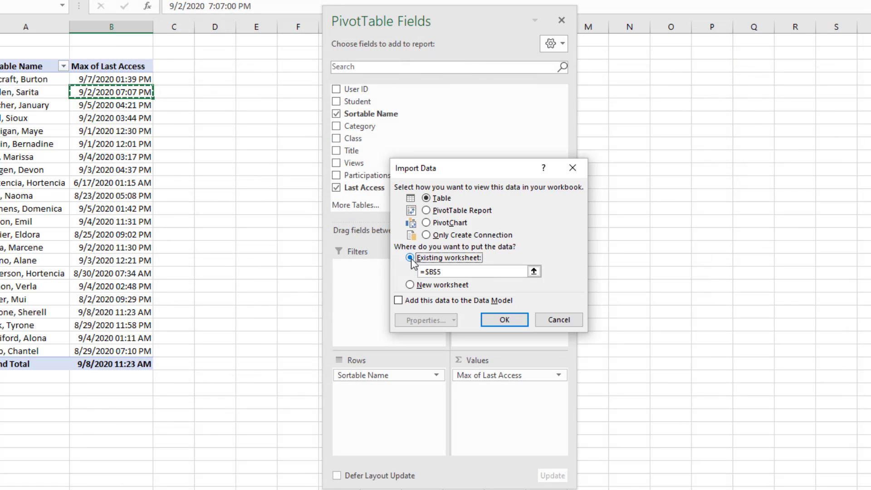
{"action": "left_click", "coordinate": [410, 284]}
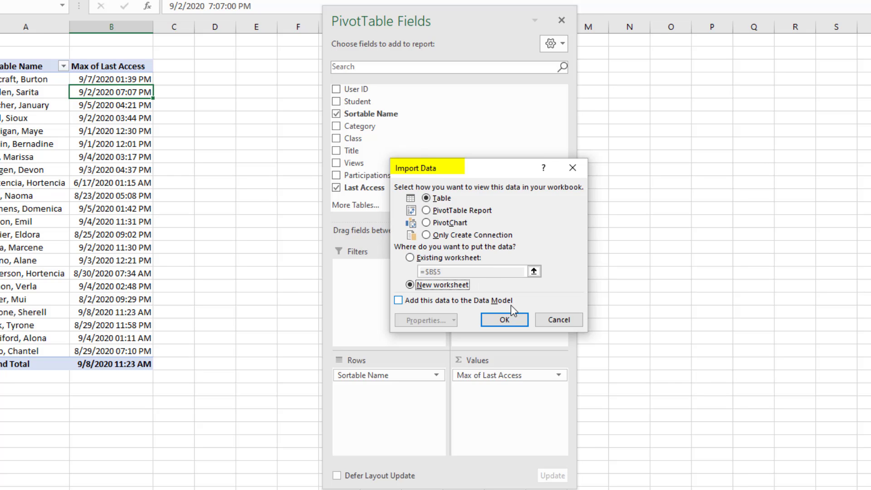
{"action": "left_click", "coordinate": [505, 319]}
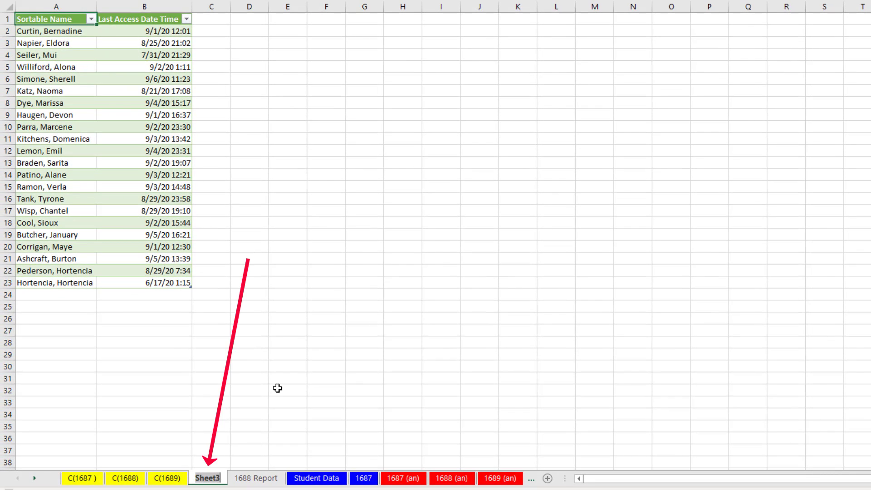
Rename the Sheet3 tab to '1689 Report'.
{"action": "type", "text": "1689 Report"}
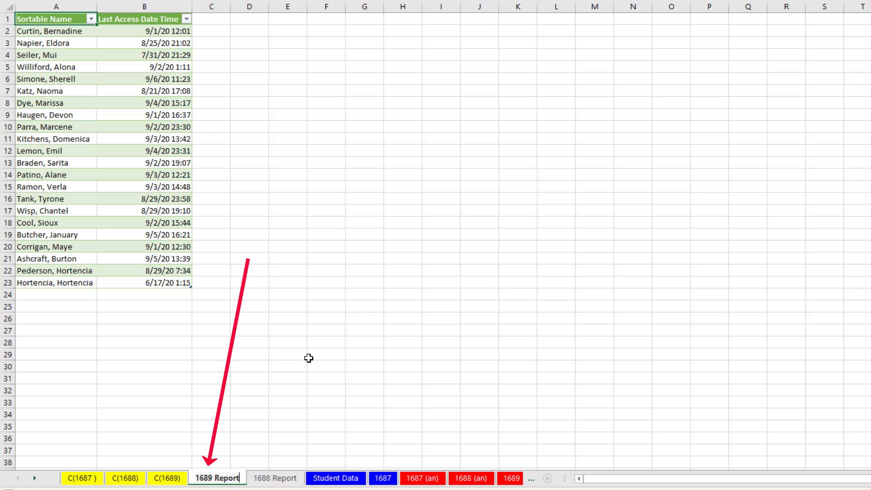
{"action": "key", "text": "Return"}
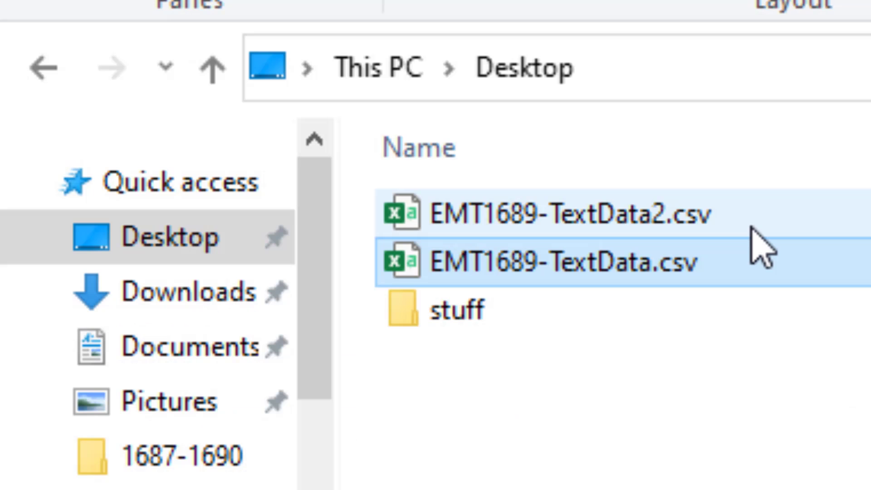
{"action": "left_click", "coordinate": [750, 228]}
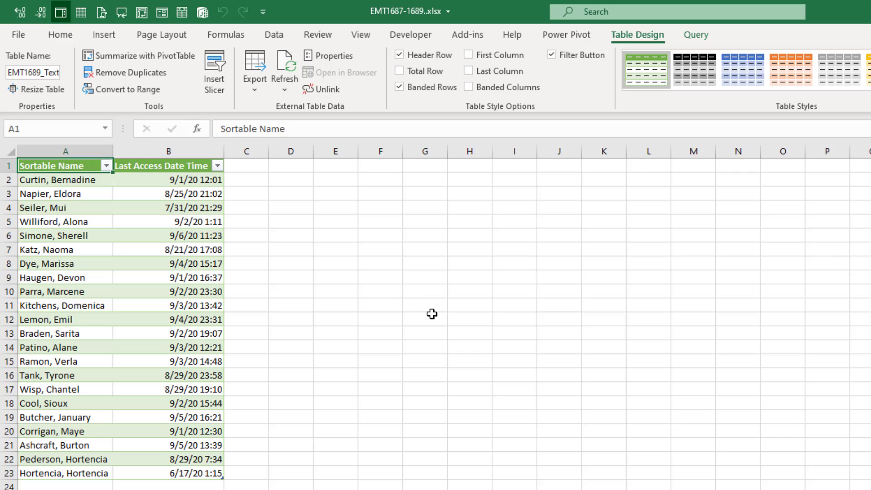
In Data Source Settings, change the source file to emt1689-textdata2.csv, then refresh the report table.
{"action": "left_click", "coordinate": [277, 36]}
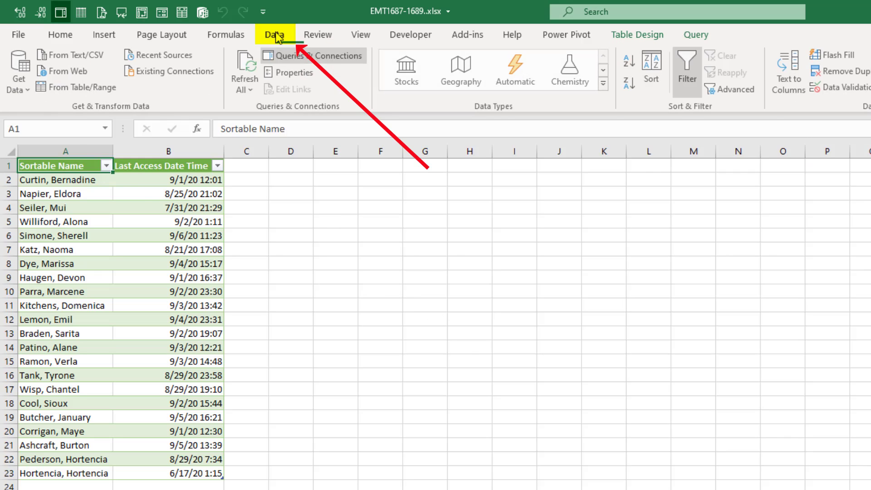
{"action": "left_click", "coordinate": [23, 86]}
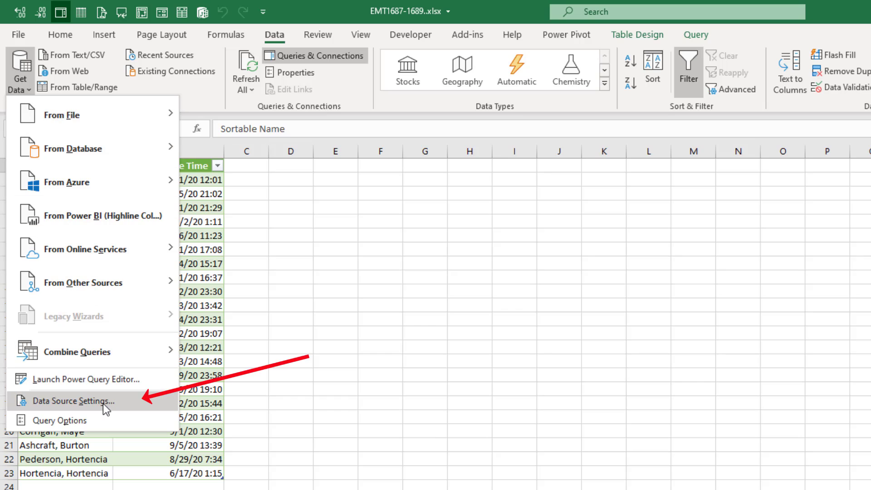
{"action": "left_click", "coordinate": [101, 406]}
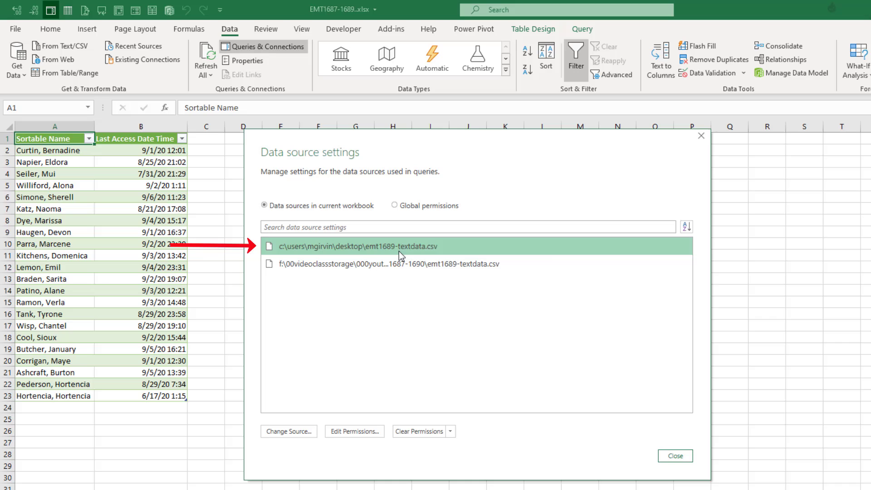
{"action": "left_click", "coordinate": [289, 431]}
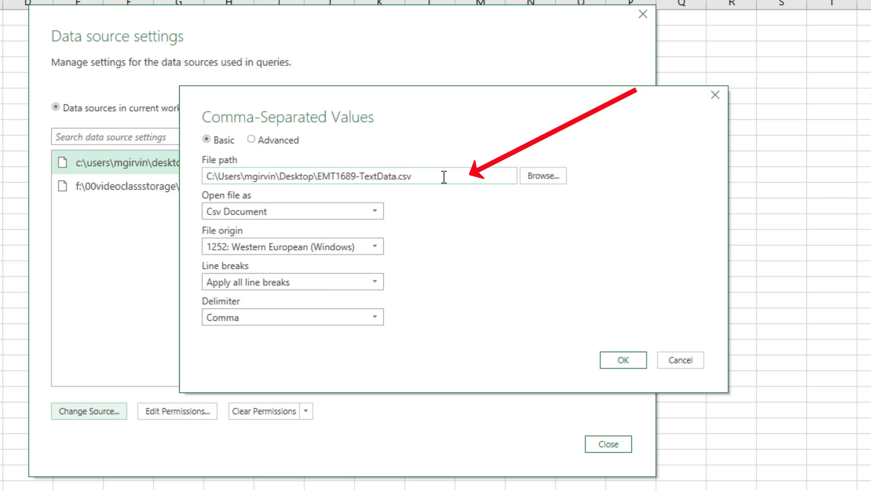
{"action": "left_click", "coordinate": [397, 177]}
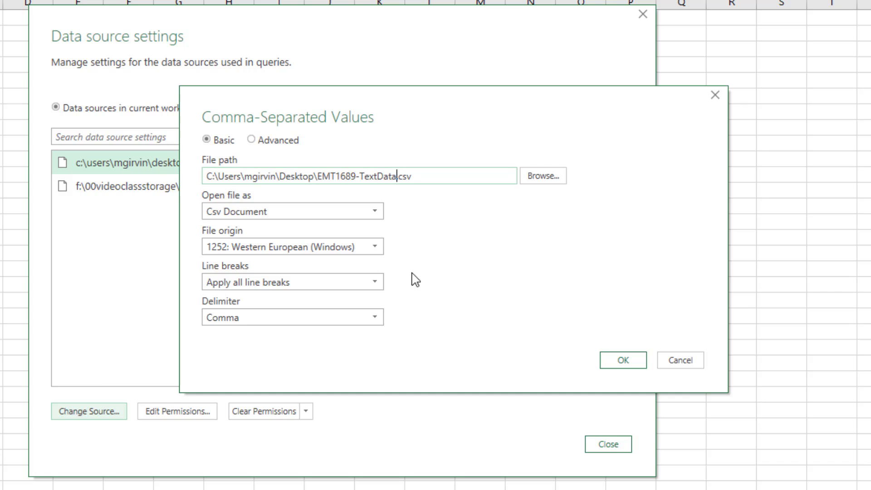
{"action": "type", "text": "2"}
{"action": "left_click", "coordinate": [628, 366]}
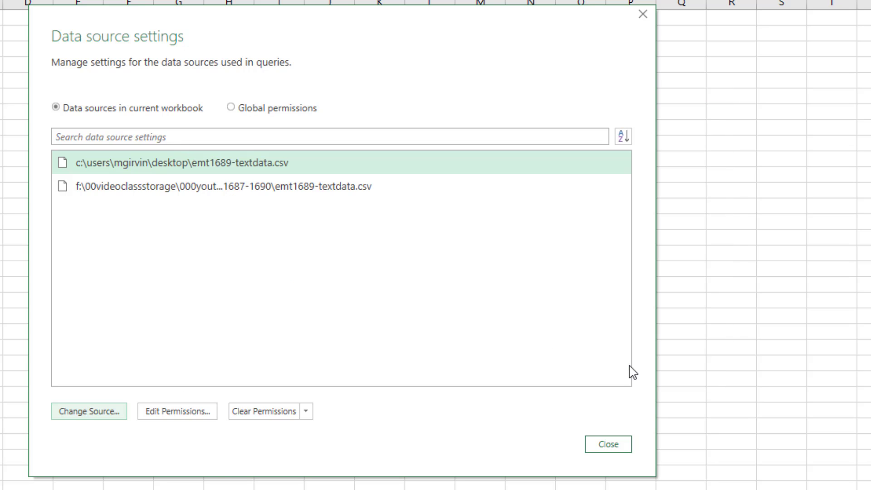
{"action": "left_click", "coordinate": [628, 442]}
{"action": "right_click", "coordinate": [140, 166]}
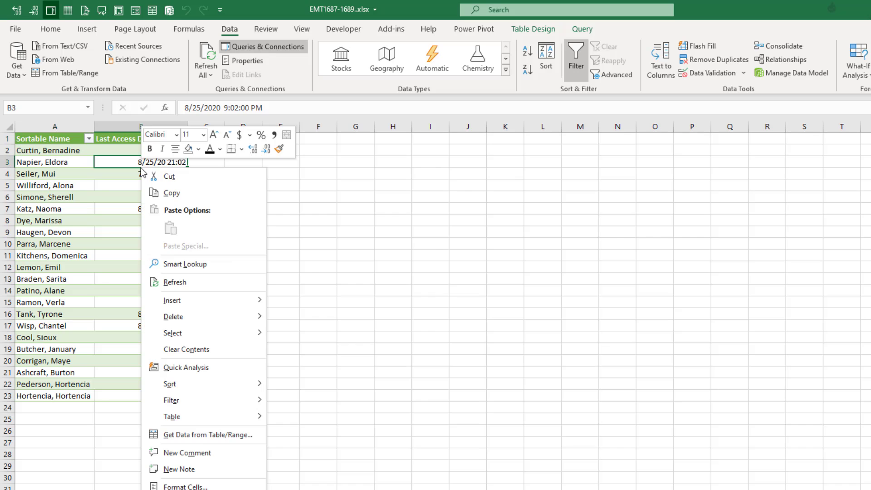
{"action": "left_click", "coordinate": [265, 281]}
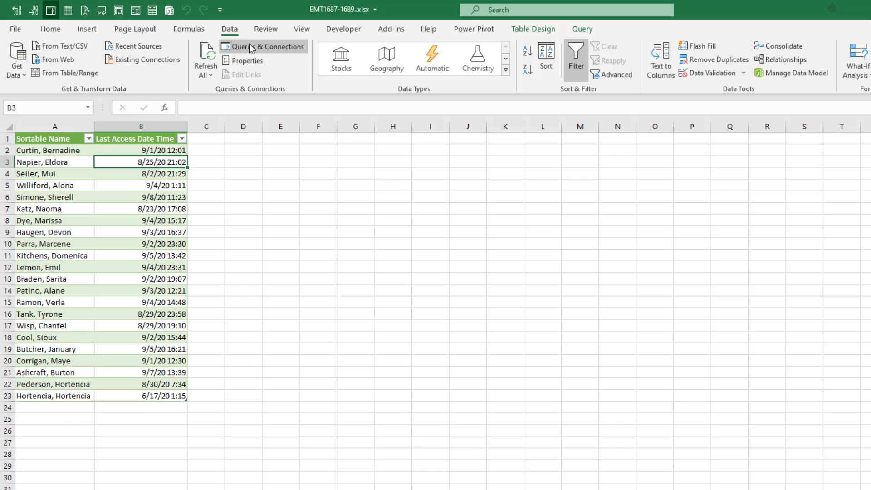
Rename the query 'FinshedStudentAccessReport' in Query Settings and sort Sortable Name ascending.
{"action": "left_click", "coordinate": [271, 47]}
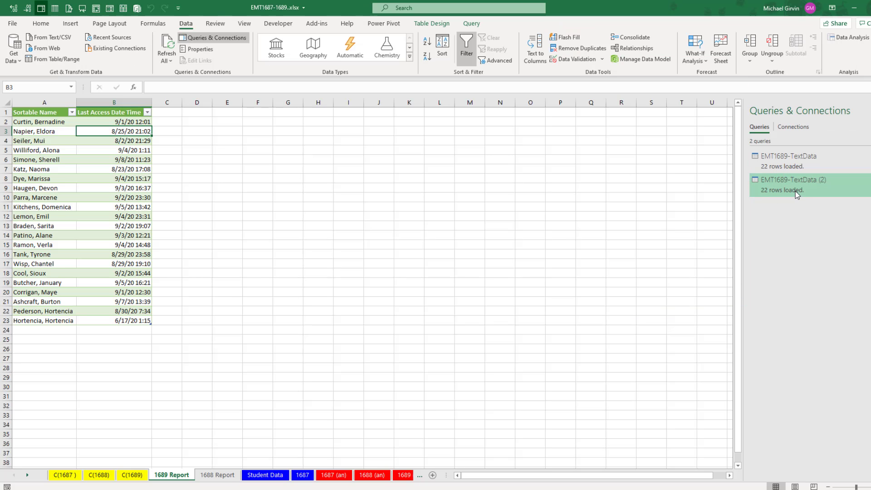
{"action": "mouse_move", "coordinate": [796, 191]}
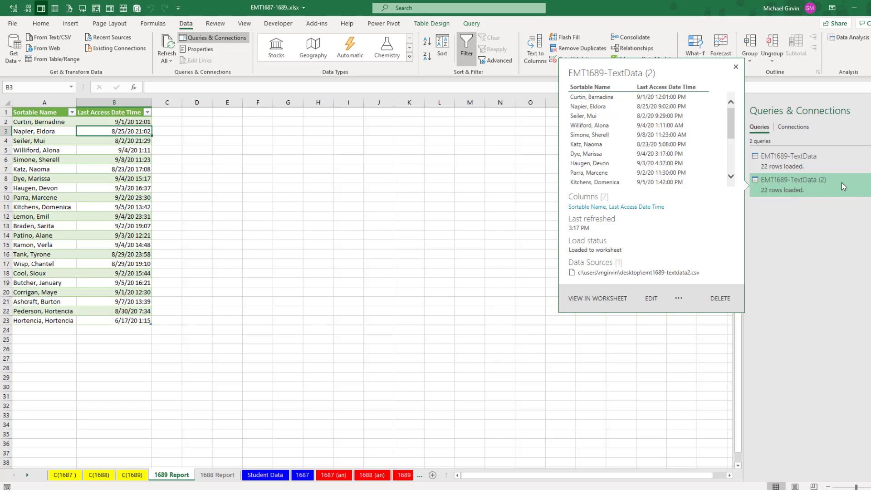
{"action": "right_click", "coordinate": [801, 184]}
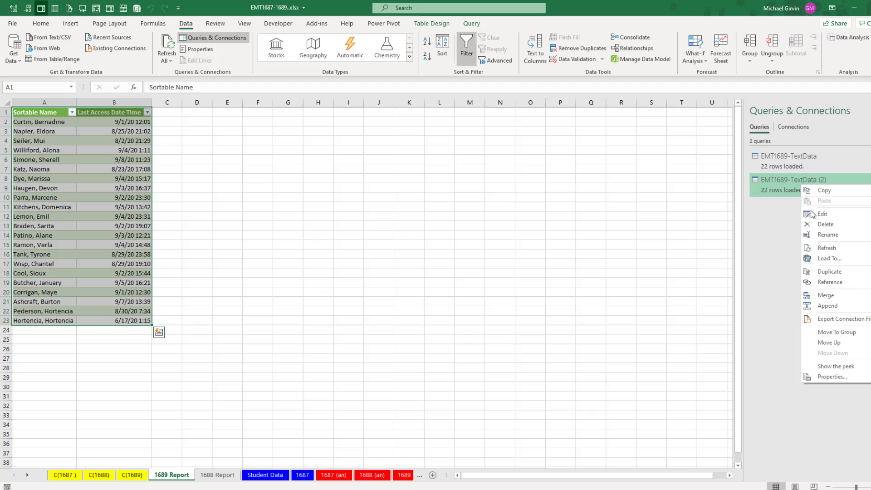
{"action": "left_click", "coordinate": [772, 180]}
{"action": "double_click", "coordinate": [773, 180]}
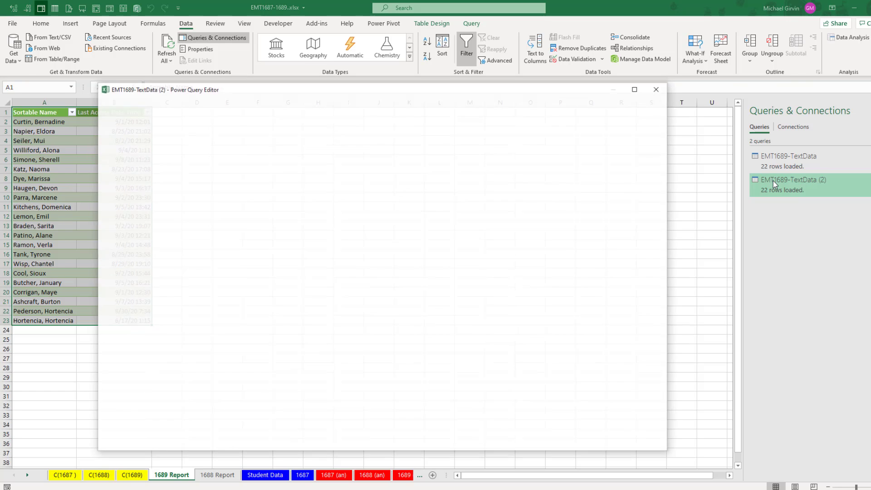
{"action": "left_click_drag", "start_coordinate": [781, 178], "coordinate": [571, 179]}
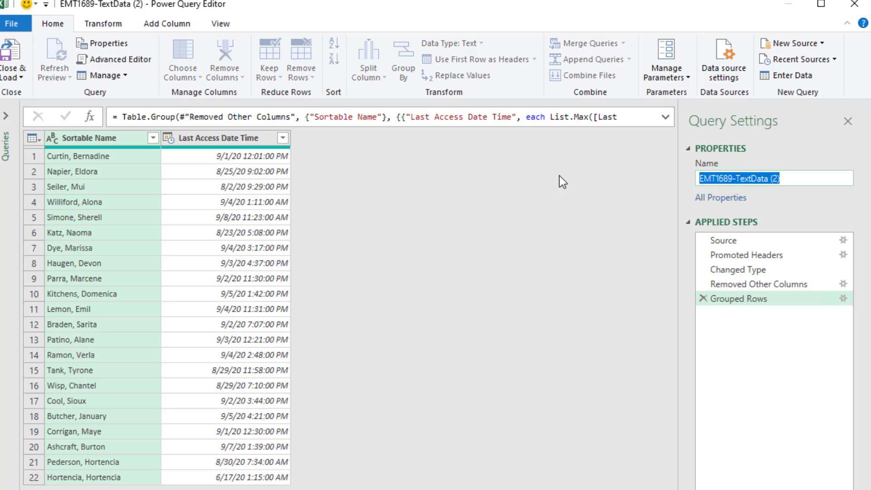
{"action": "type", "text": "FinshedStudentAccessReport"}
{"action": "key", "text": "Return"}
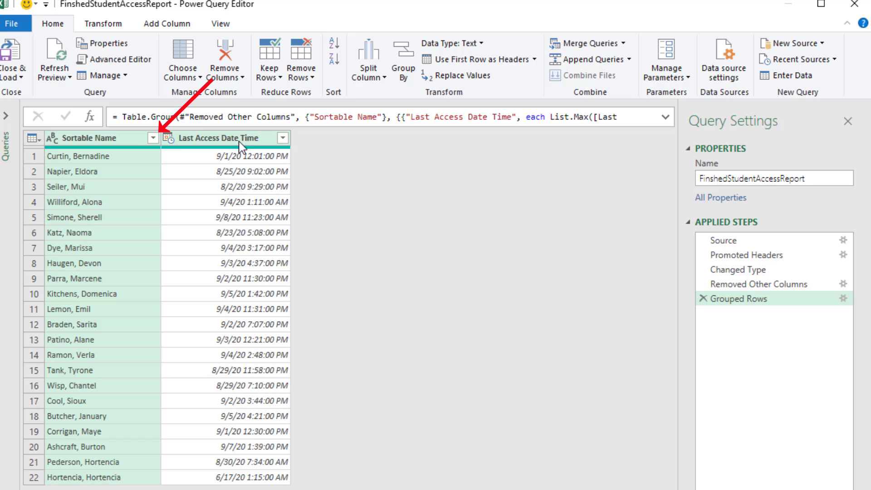
{"action": "left_click", "coordinate": [153, 138]}
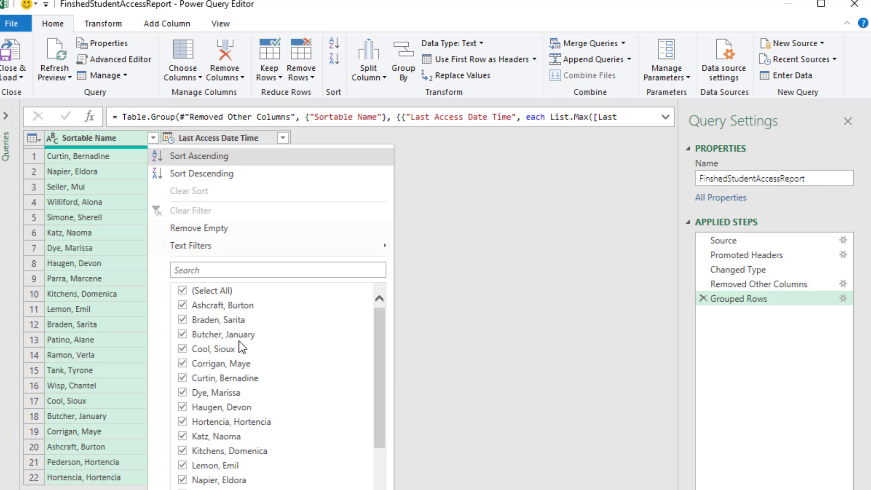
{"action": "left_click", "coordinate": [185, 159]}
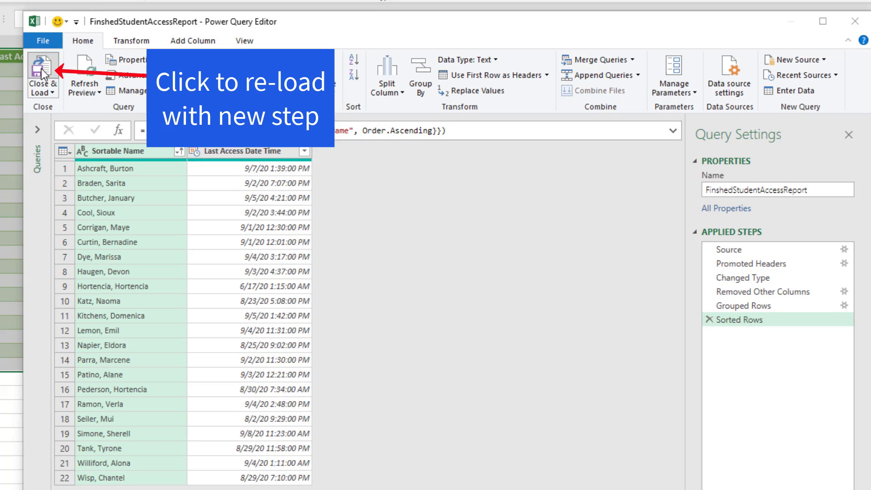
{"action": "left_click", "coordinate": [10, 58]}
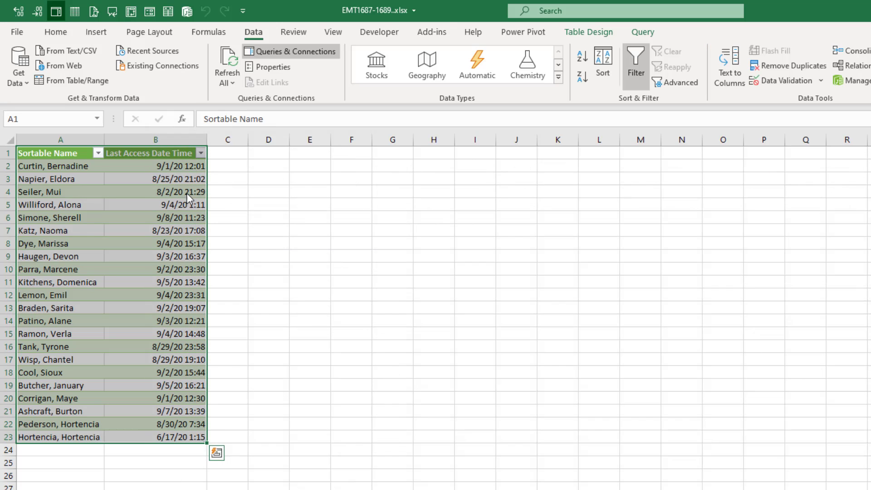
{"action": "left_click", "coordinate": [241, 452]}
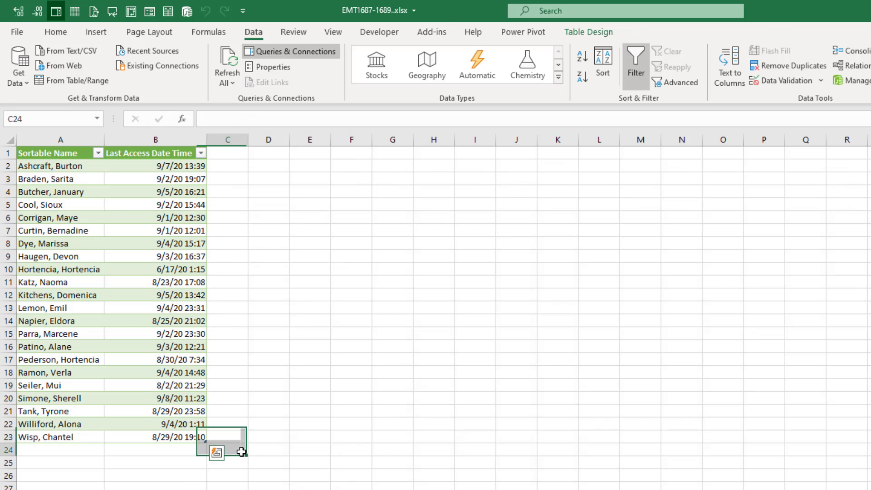